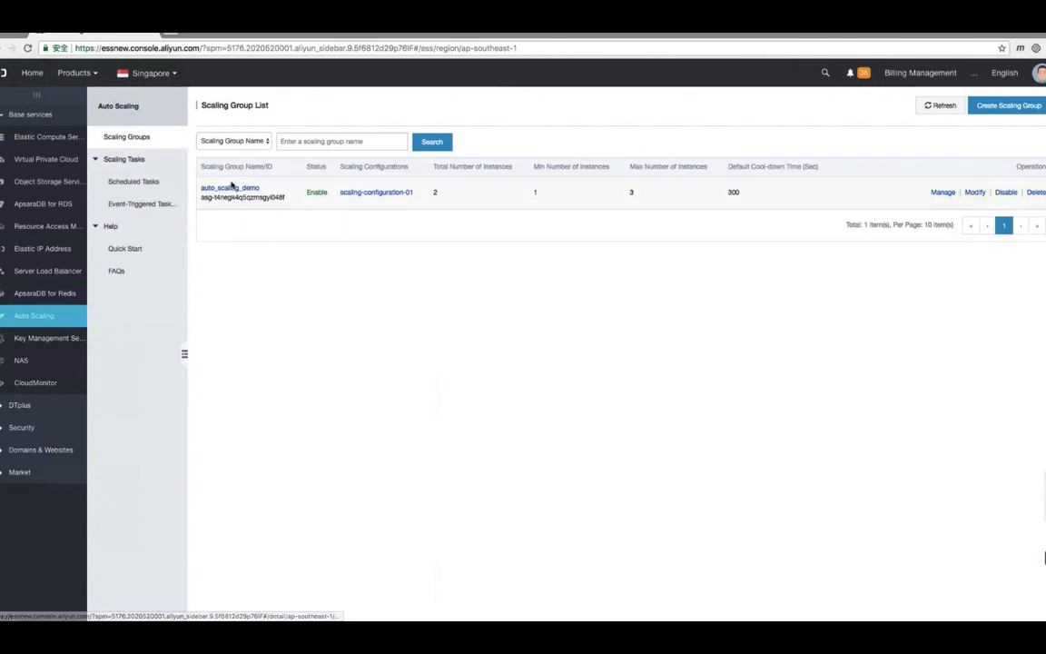
Run the remove_1_ECS action in the auto_scaling_demo scaling group
left_click(228, 191)
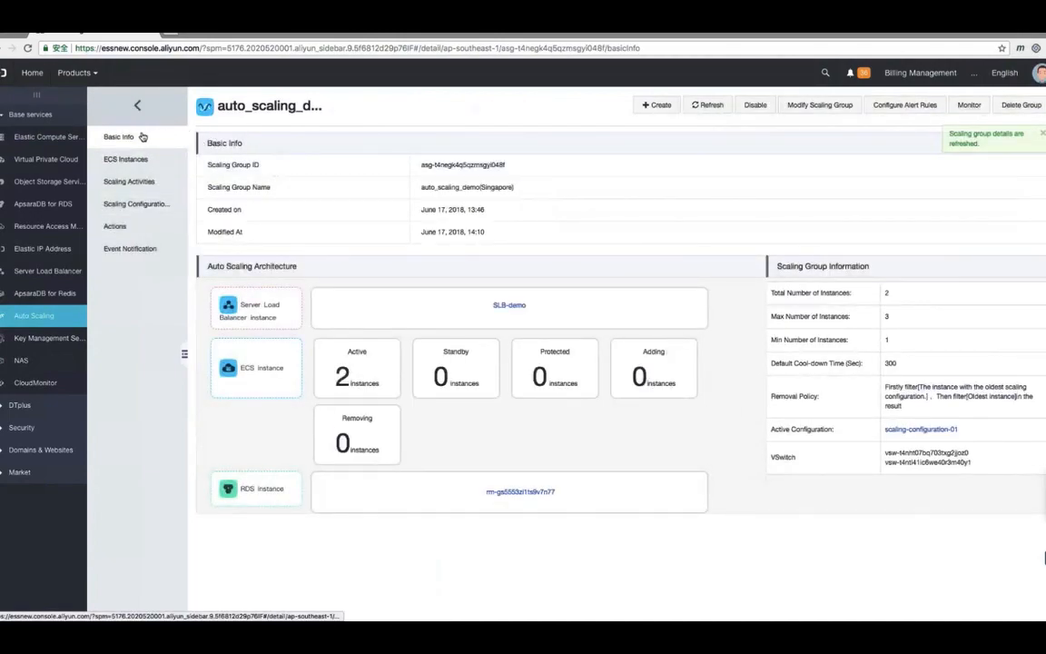
left_click(133, 228)
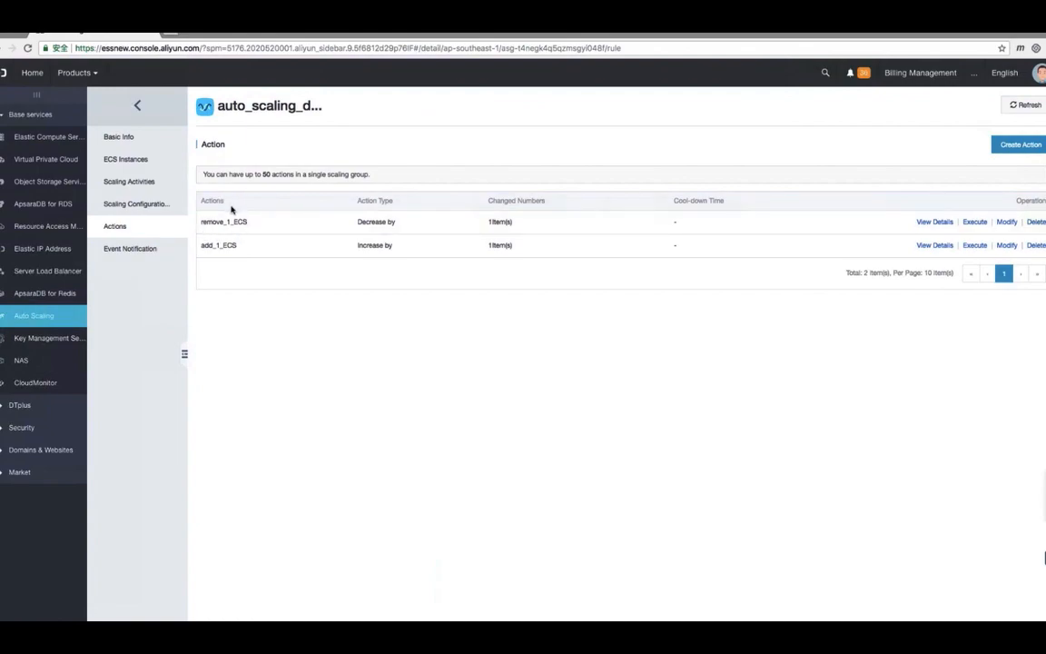
left_click(975, 223)
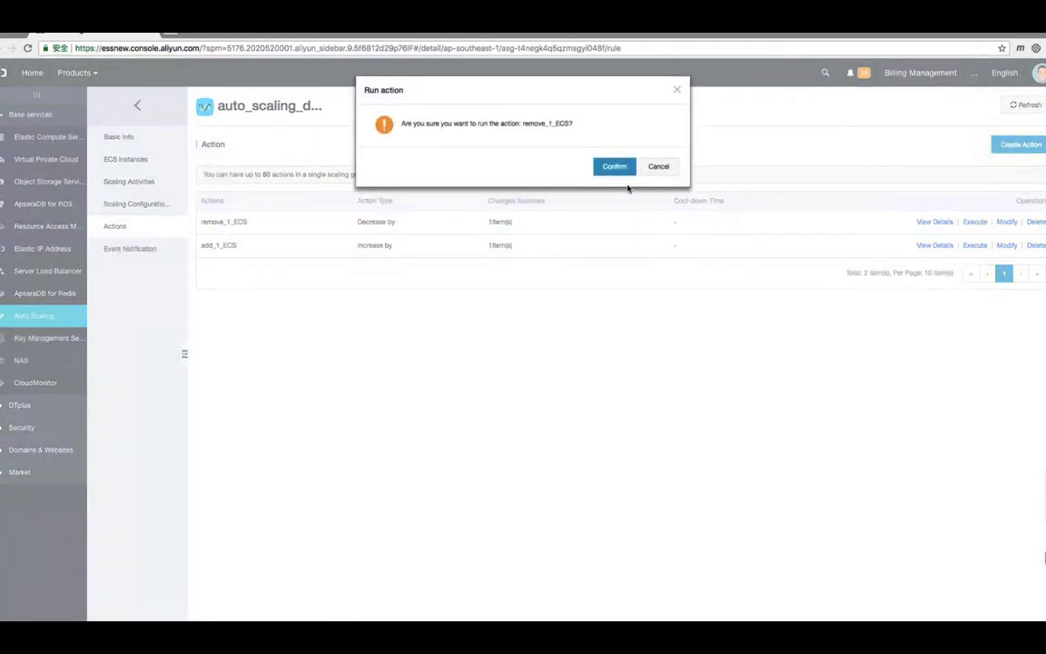
left_click(616, 168)
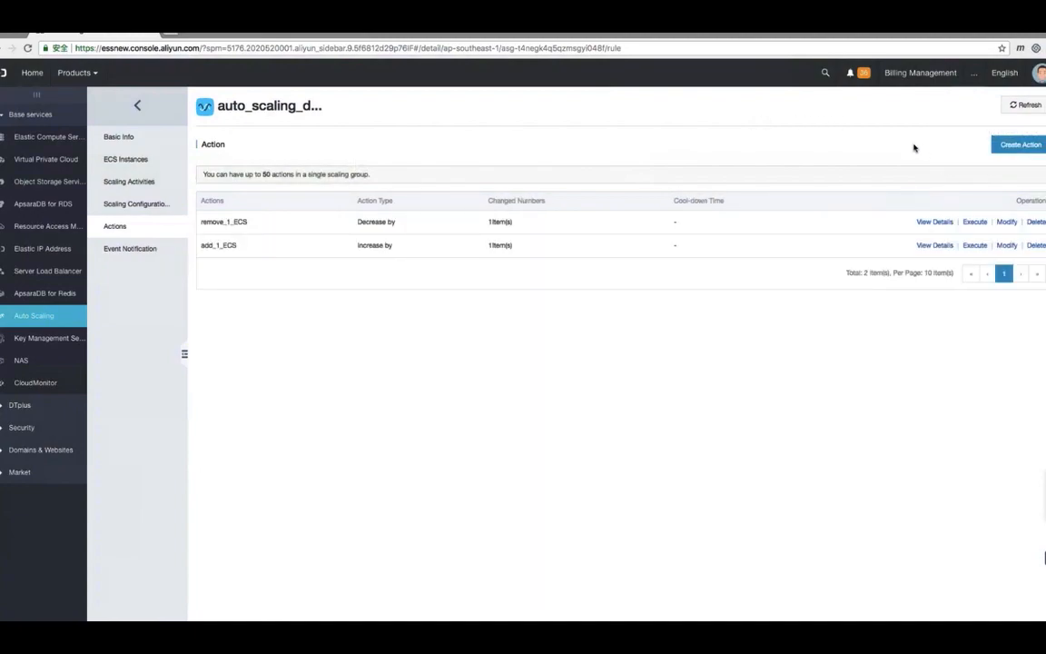
Check the scaling group's ECS instances and refresh the list to follow the removal
left_click(125, 162)
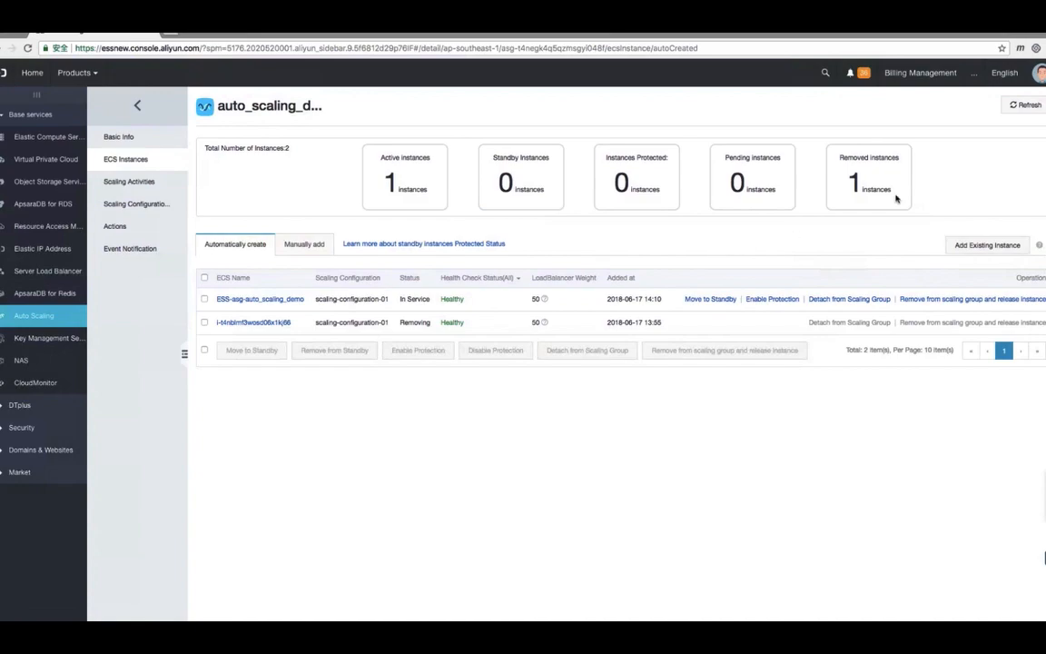
left_click(1027, 105)
left_click(1026, 105)
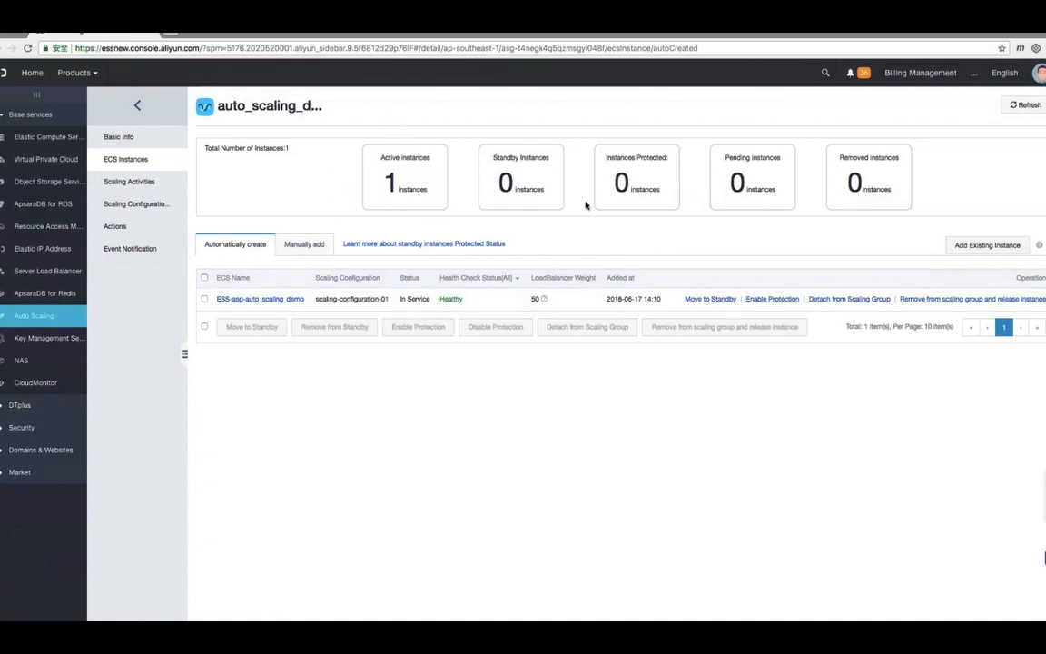
Try to run the scaling group's remove_1_ECS action a second time
left_click(134, 231)
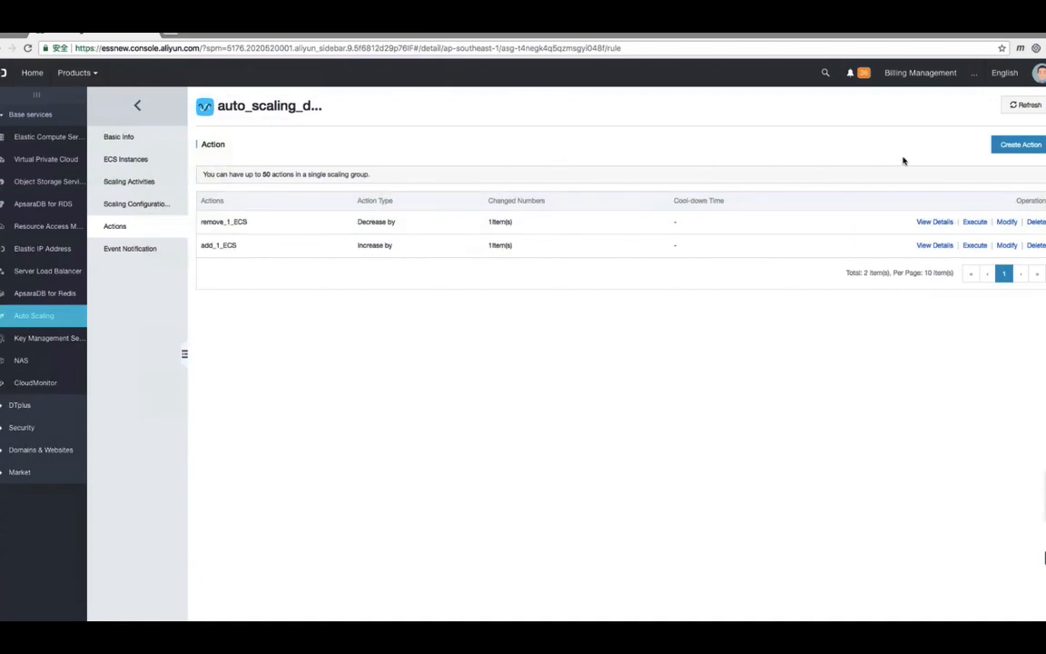
left_click(977, 223)
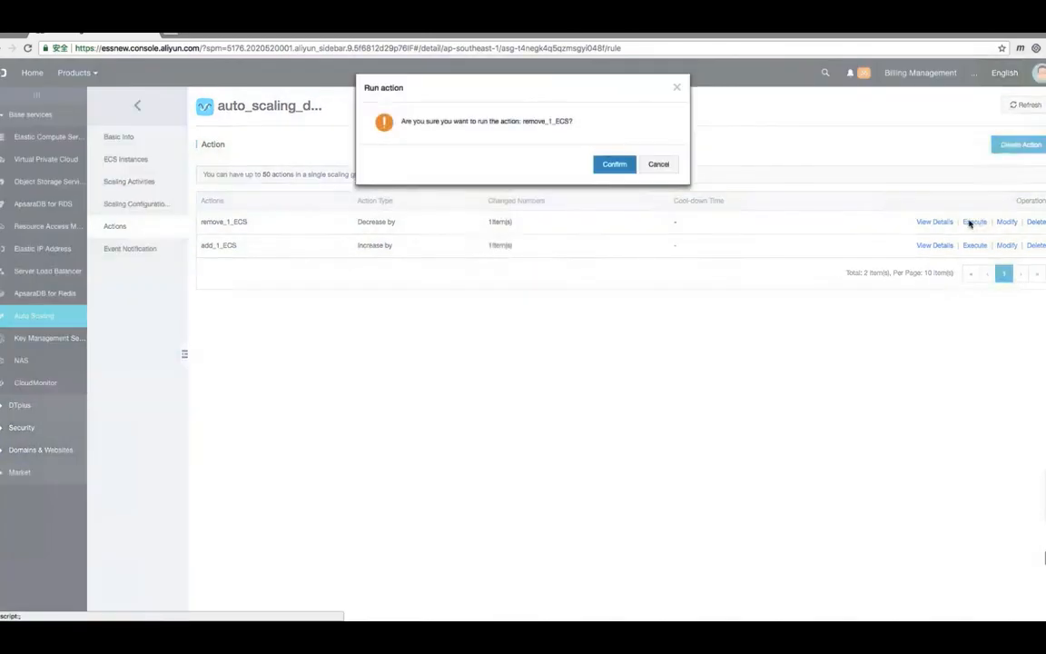
left_click(613, 169)
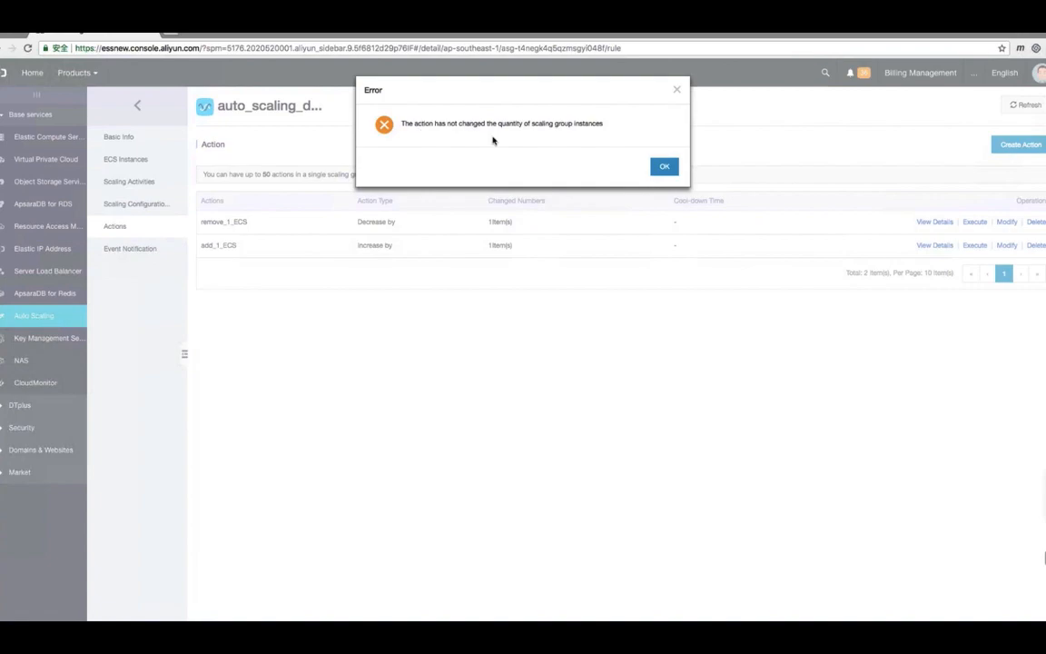
left_click(662, 167)
Review the group's ECS instances and basic info, and return to the scaling group list
left_click(145, 159)
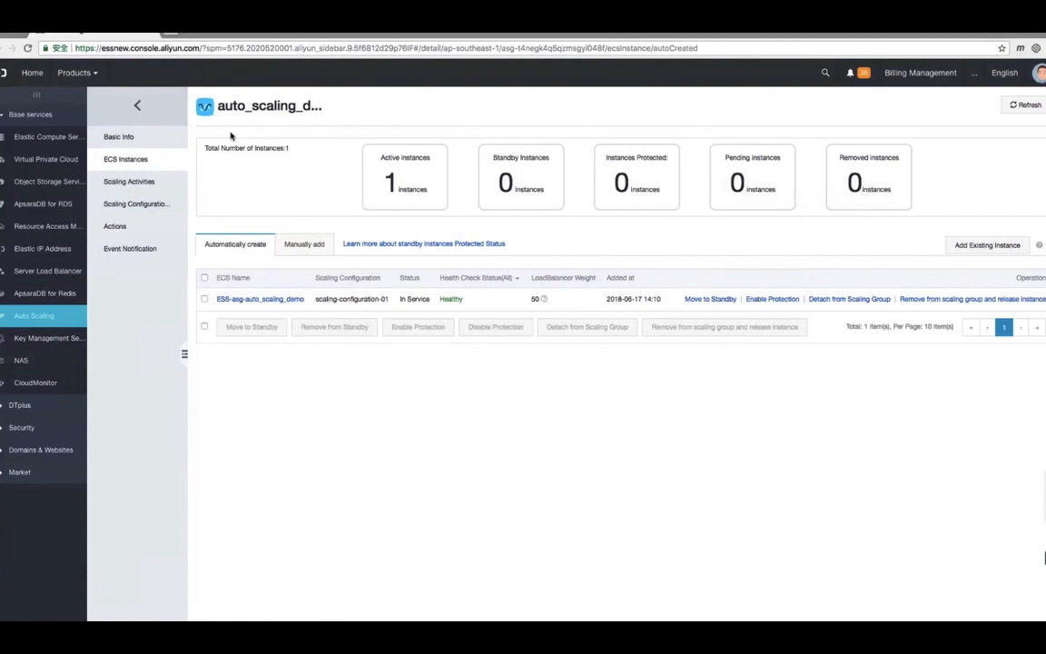
left_click(132, 137)
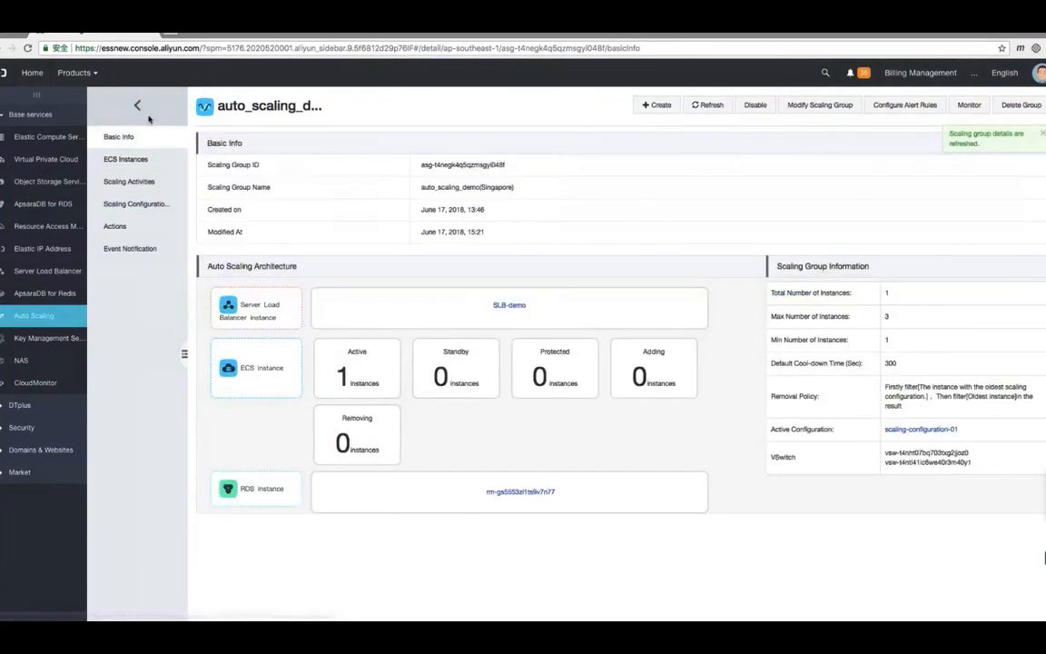
left_click(138, 105)
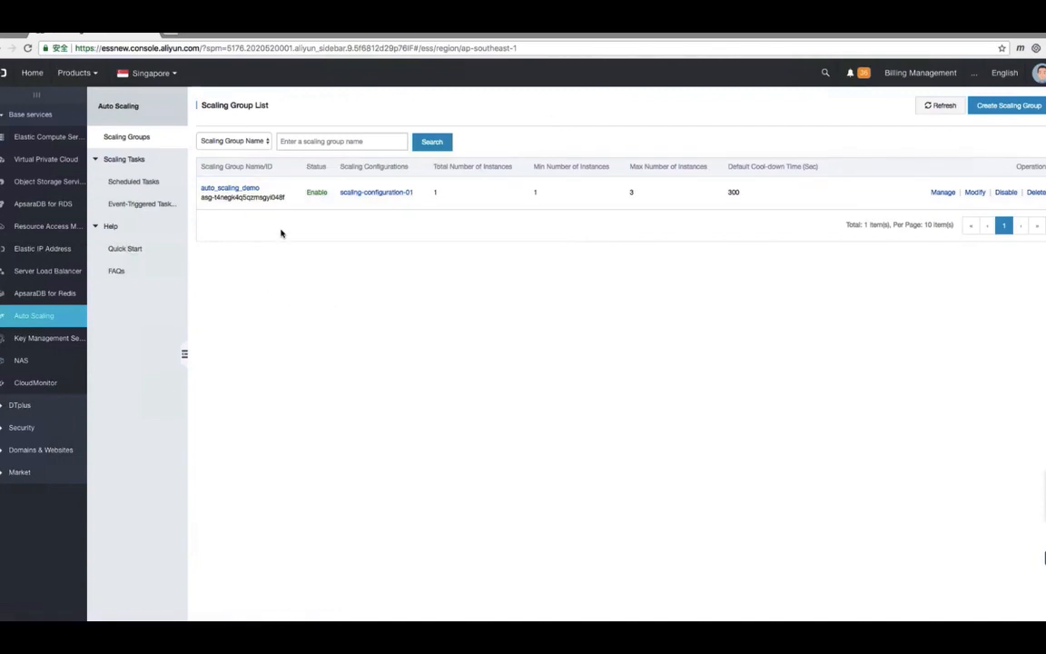
Manually add the existing ECS instance dean-handson-VM1 to the auto_scaling_demo scaling group
left_click(243, 188)
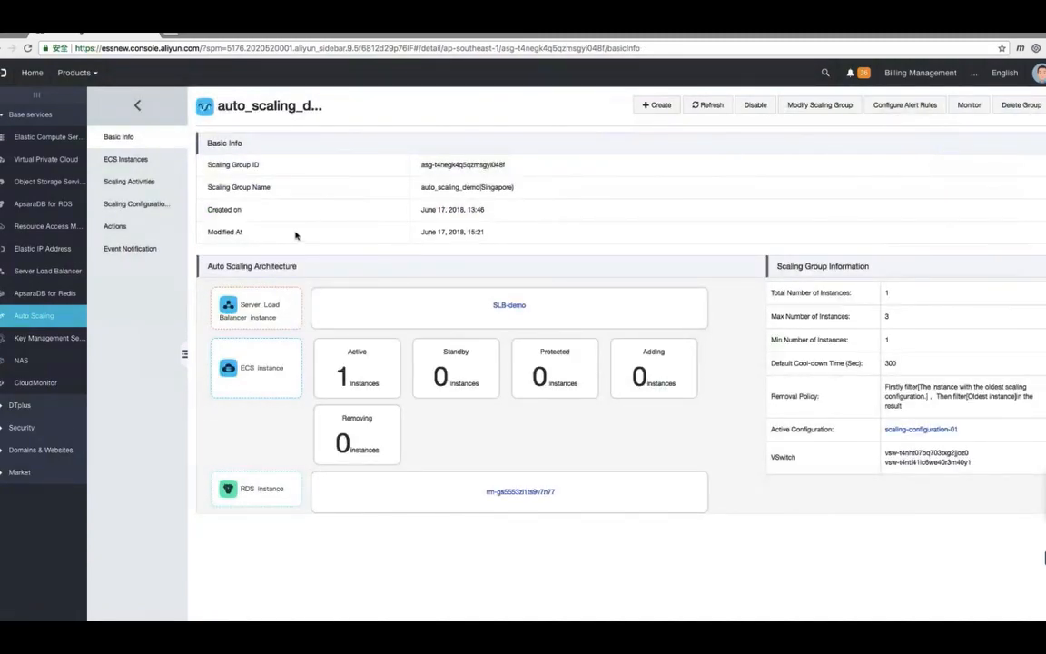
left_click(126, 160)
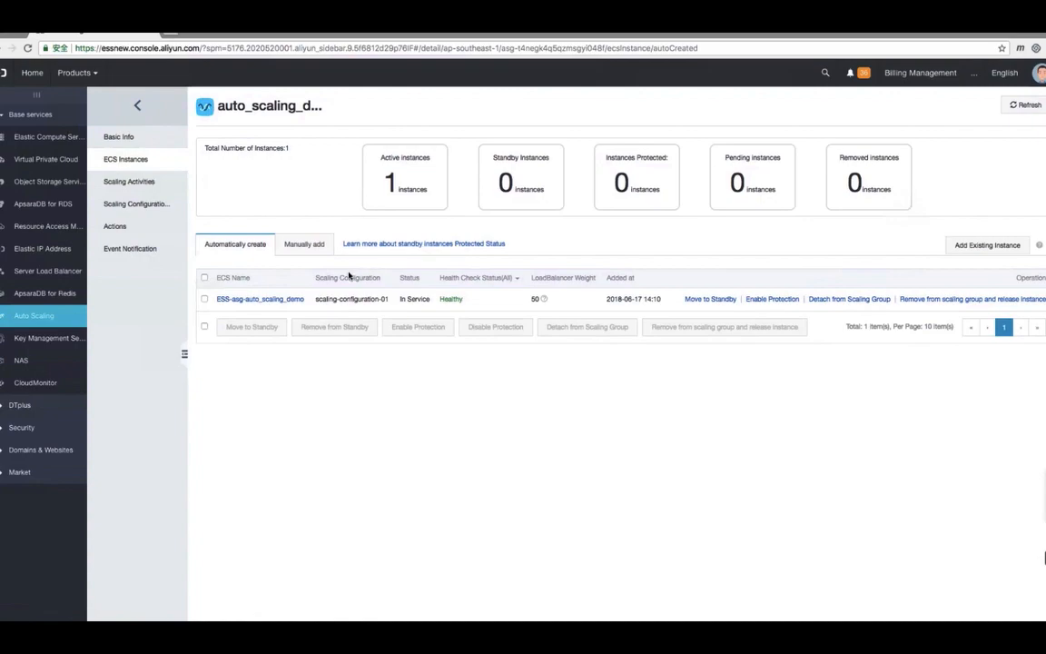
left_click(305, 244)
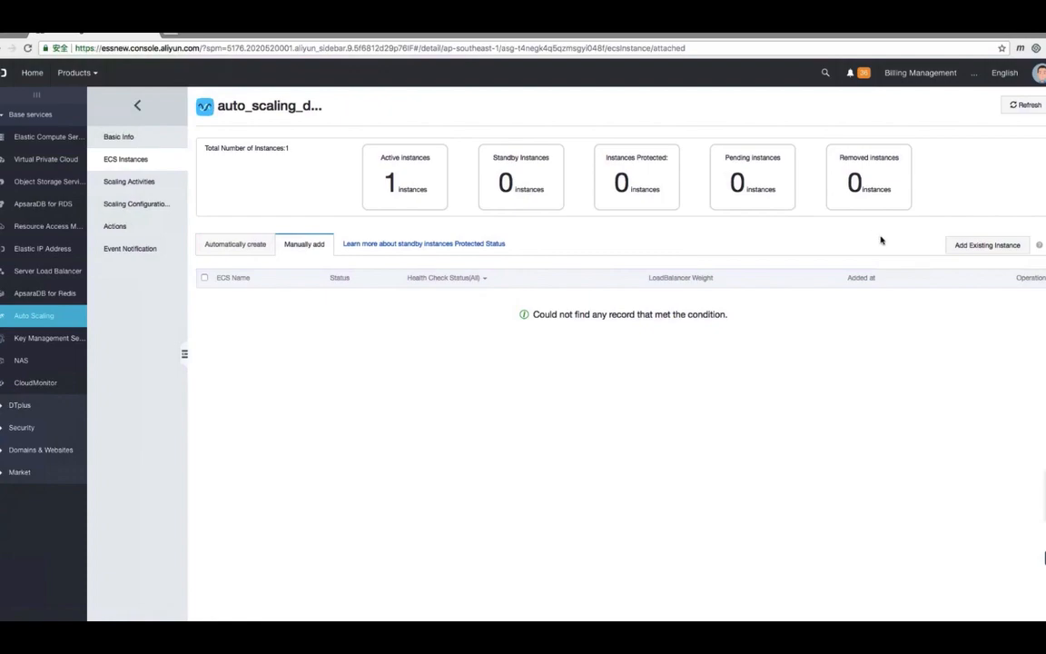
left_click(1000, 253)
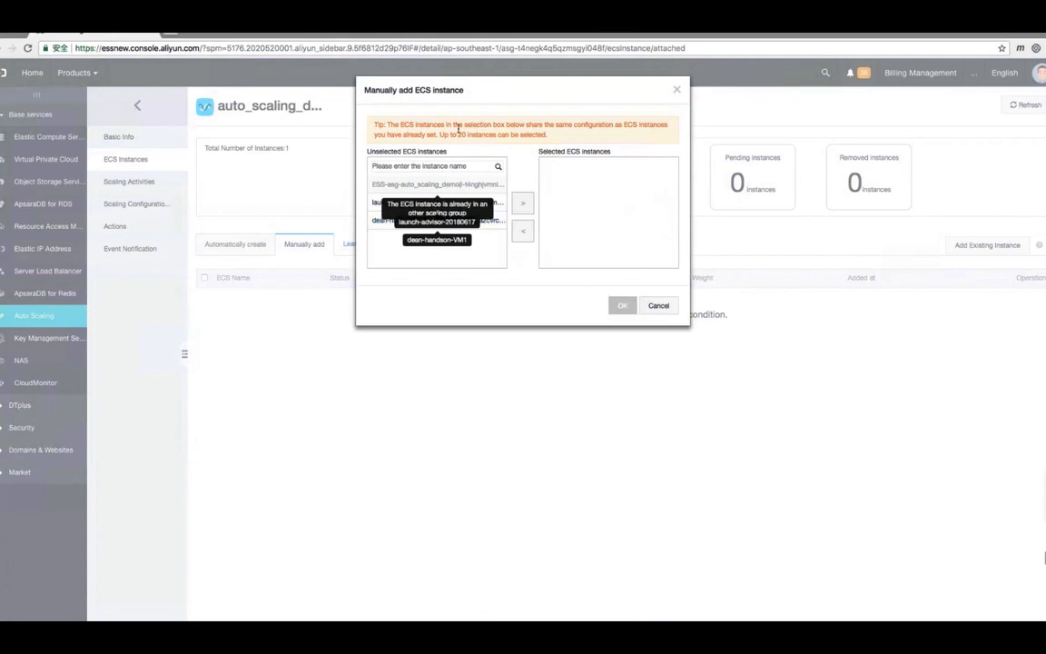
left_click(660, 306)
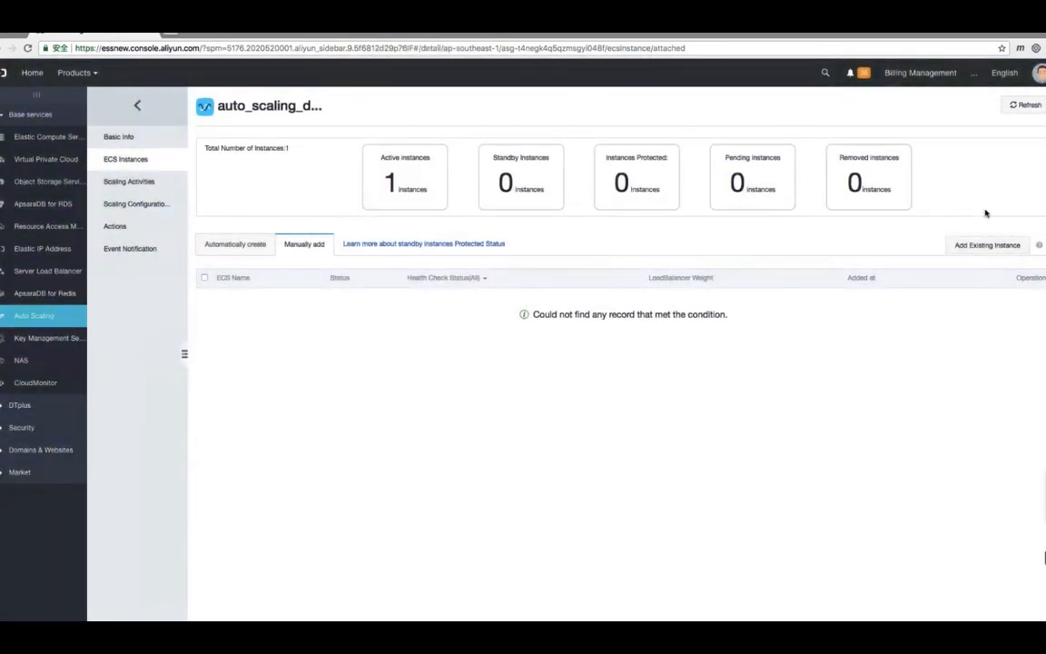
left_click(987, 246)
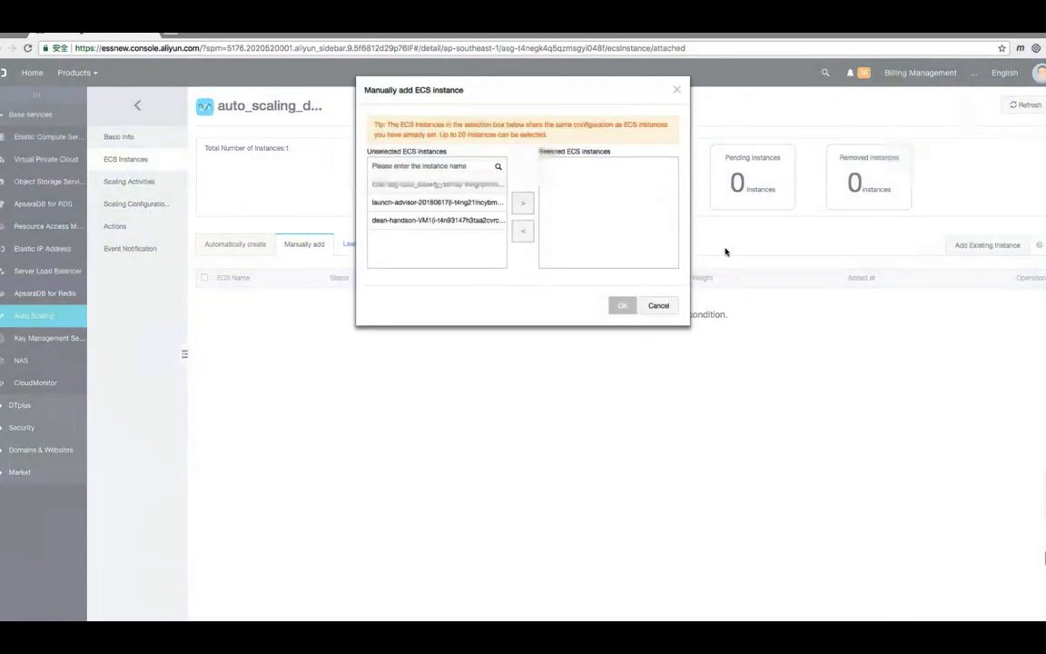
left_click(451, 207)
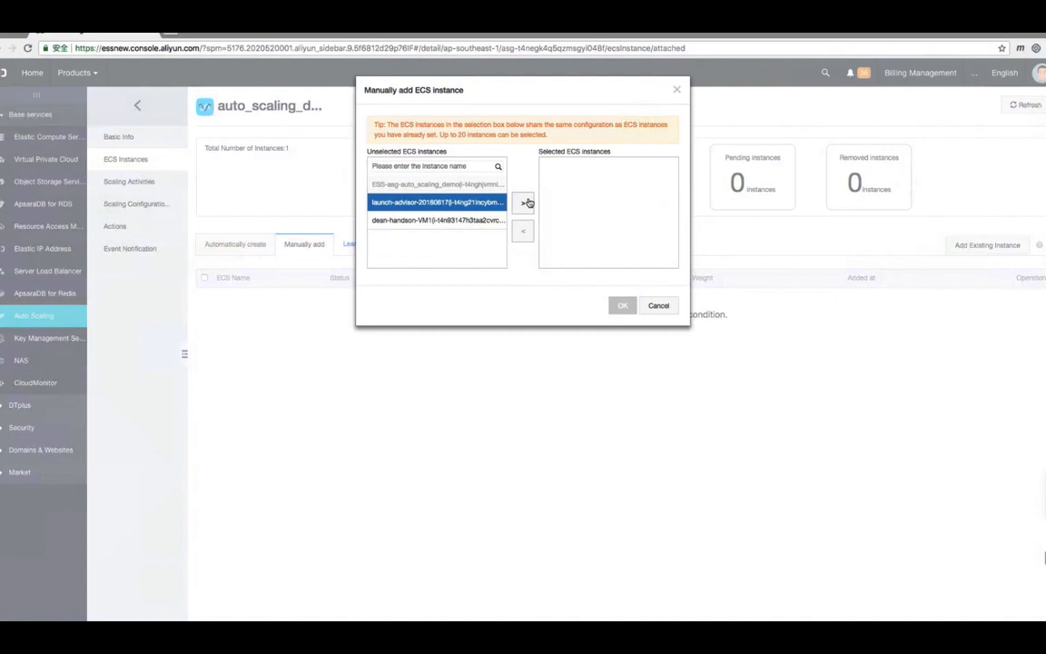
left_click(385, 222)
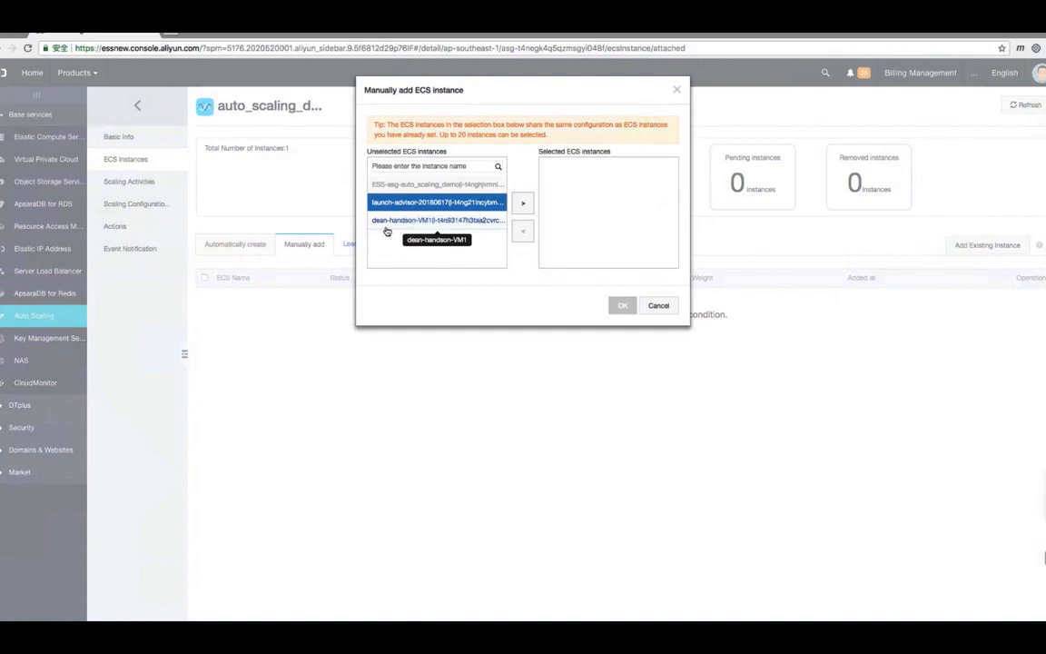
left_click(465, 207)
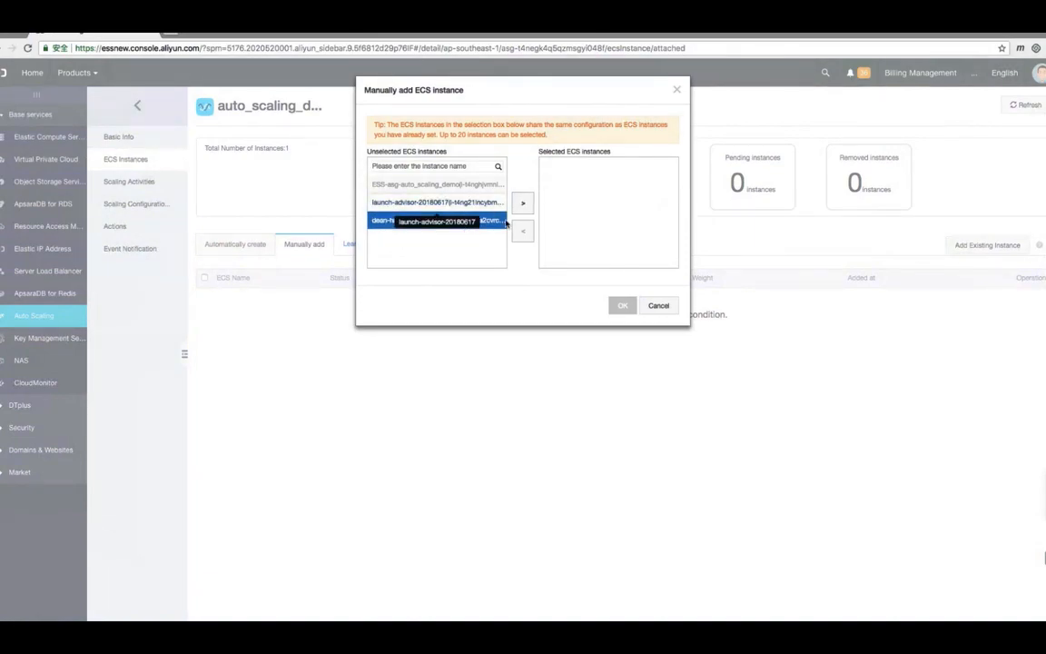
left_click(524, 204)
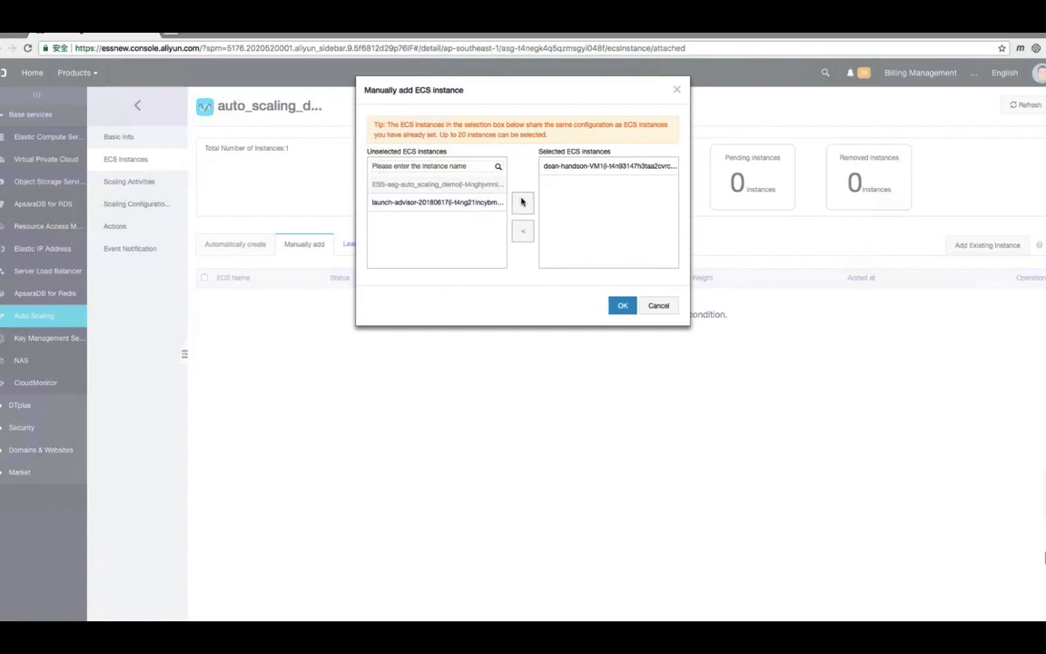
left_click(623, 307)
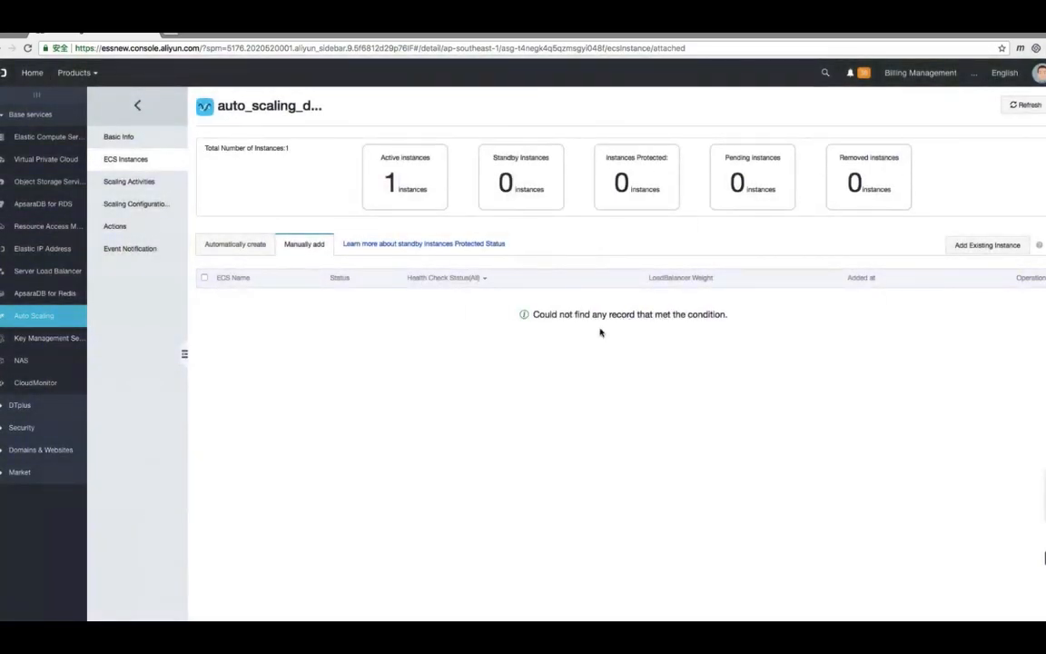
Refresh the manually added instances several times and view the automatically created instances
left_click(1024, 105)
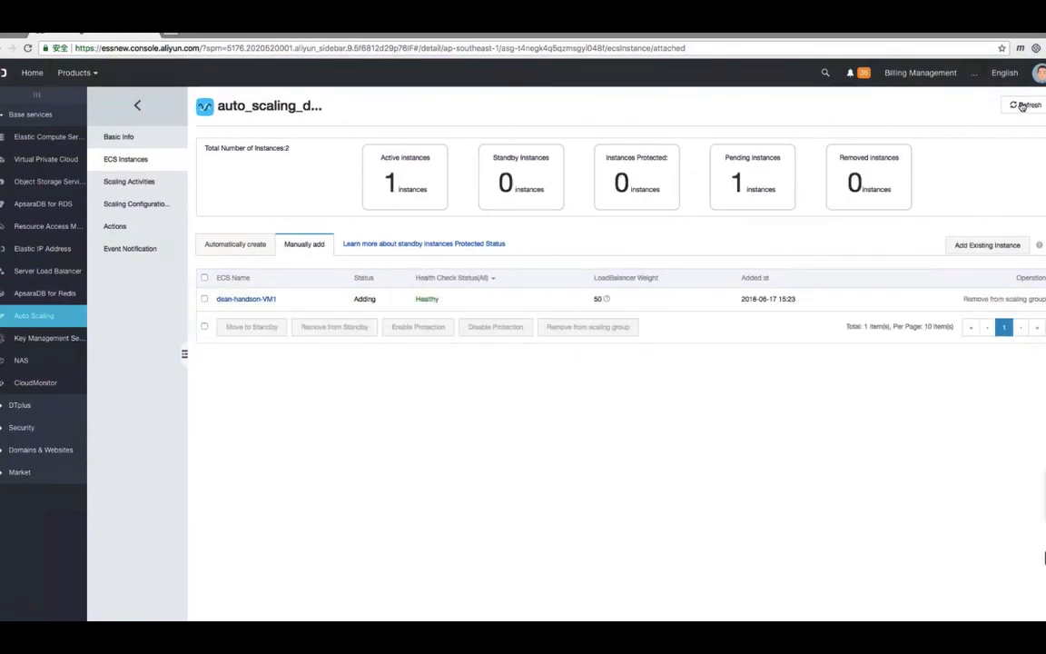
left_click(1022, 106)
left_click(1026, 106)
left_click(1025, 106)
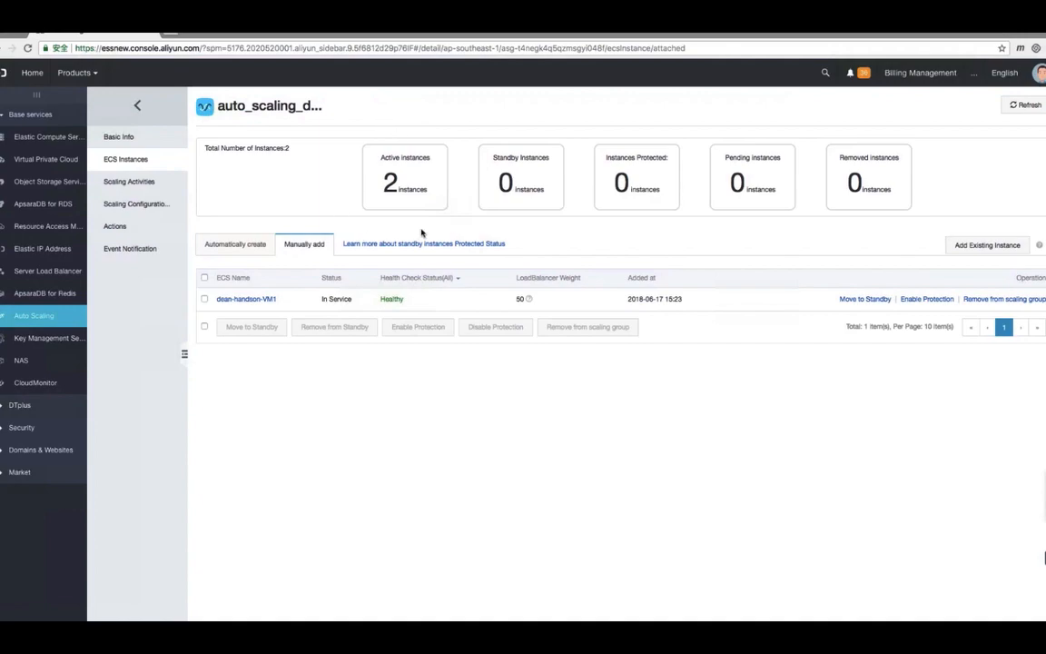
left_click(234, 245)
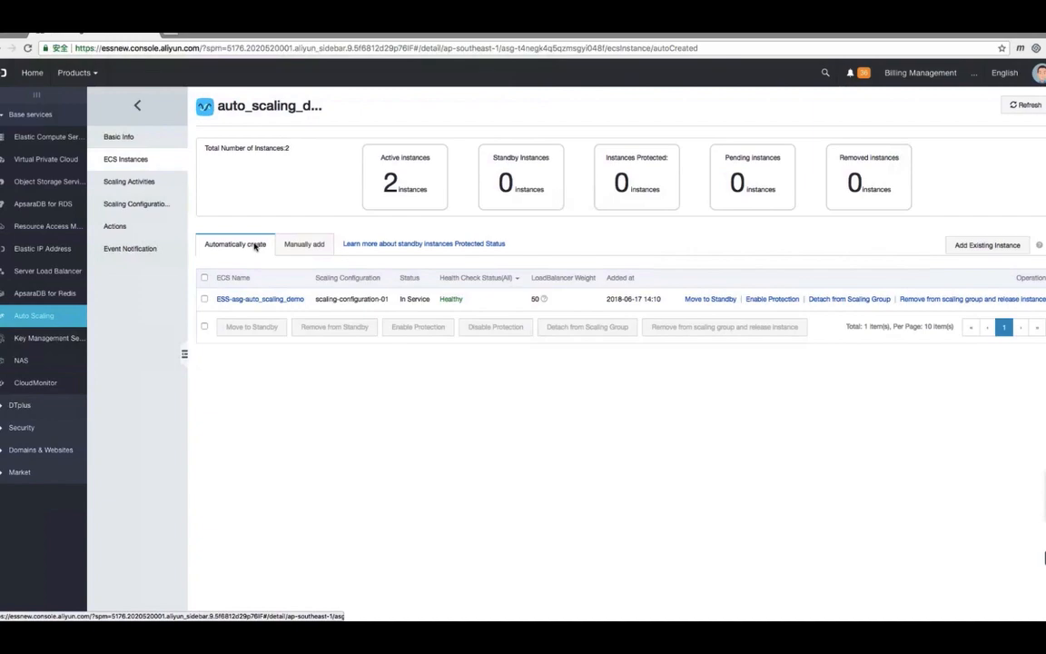
Remove the manually added instance dean-handson-VM1 from the scaling group and refresh the instance list
left_click(303, 243)
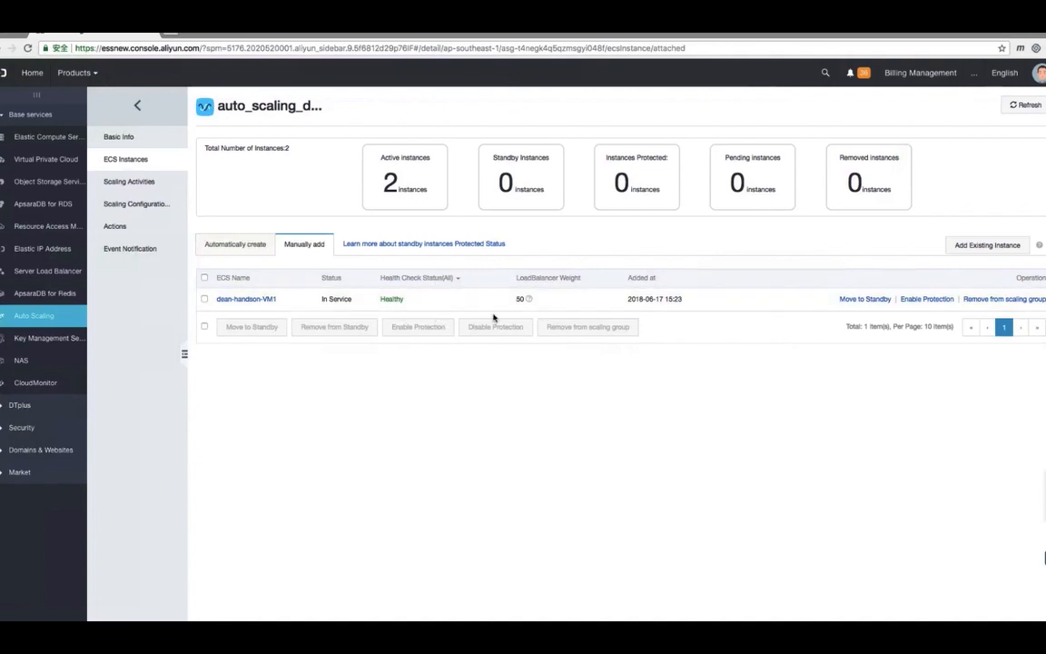
left_click(1014, 300)
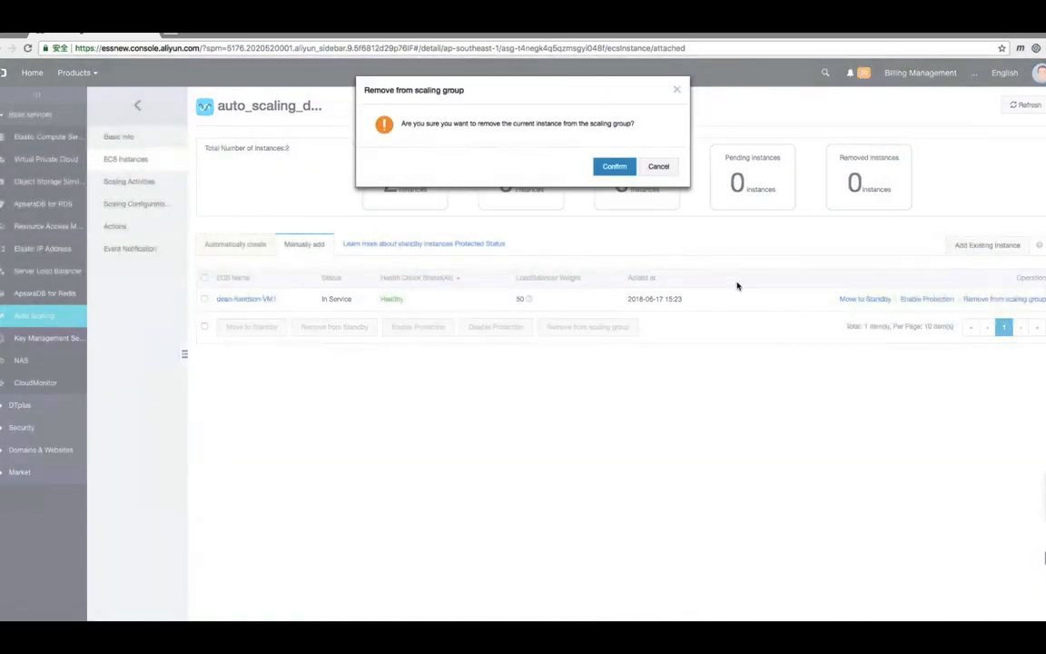
left_click(616, 172)
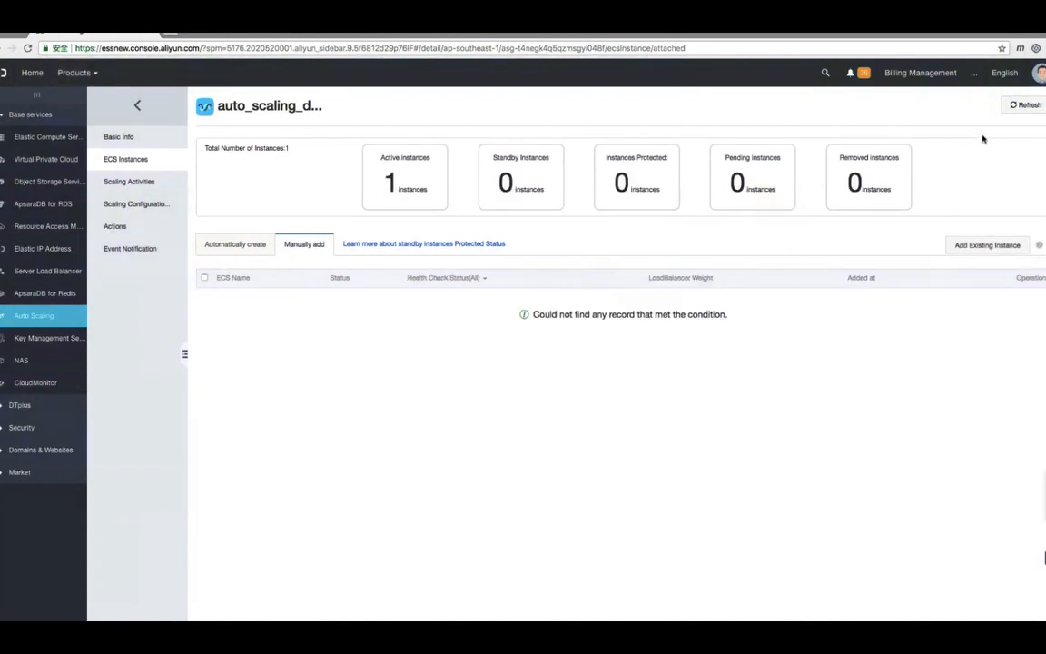
left_click(1026, 106)
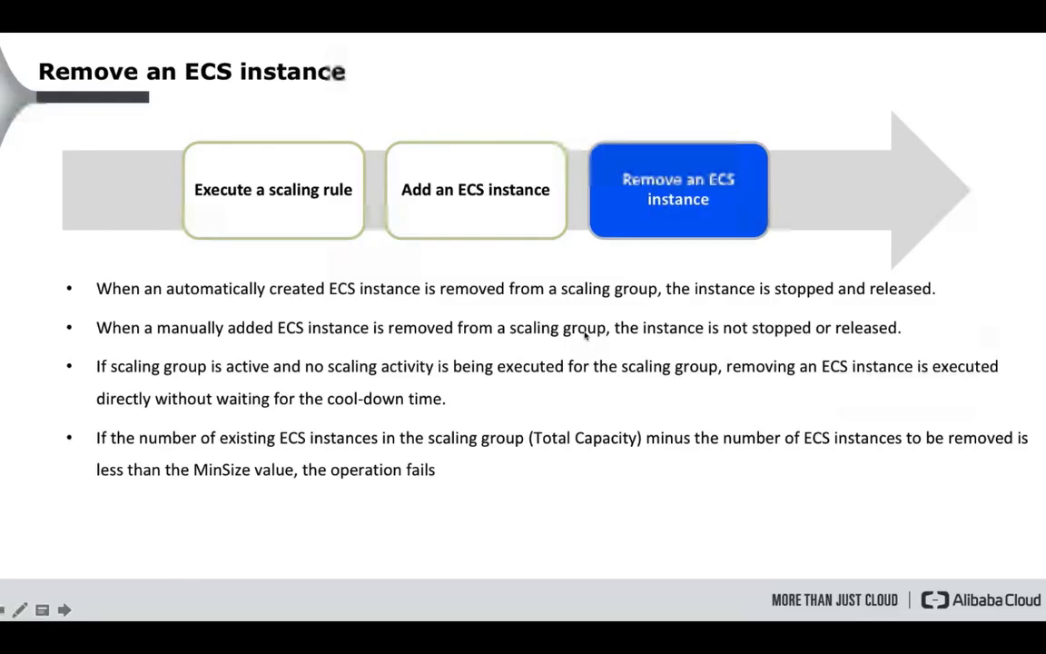